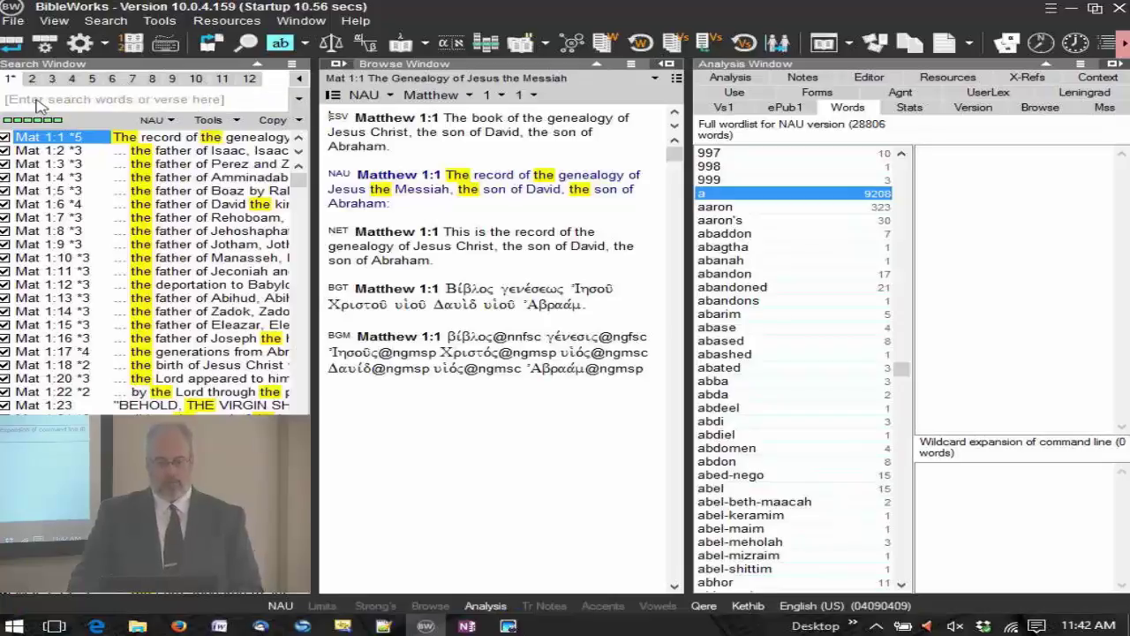
- Switch the second search tab to the WTT Hebrew text with 'd wtt'
{"action": "left_click", "coordinate": [39, 102]}
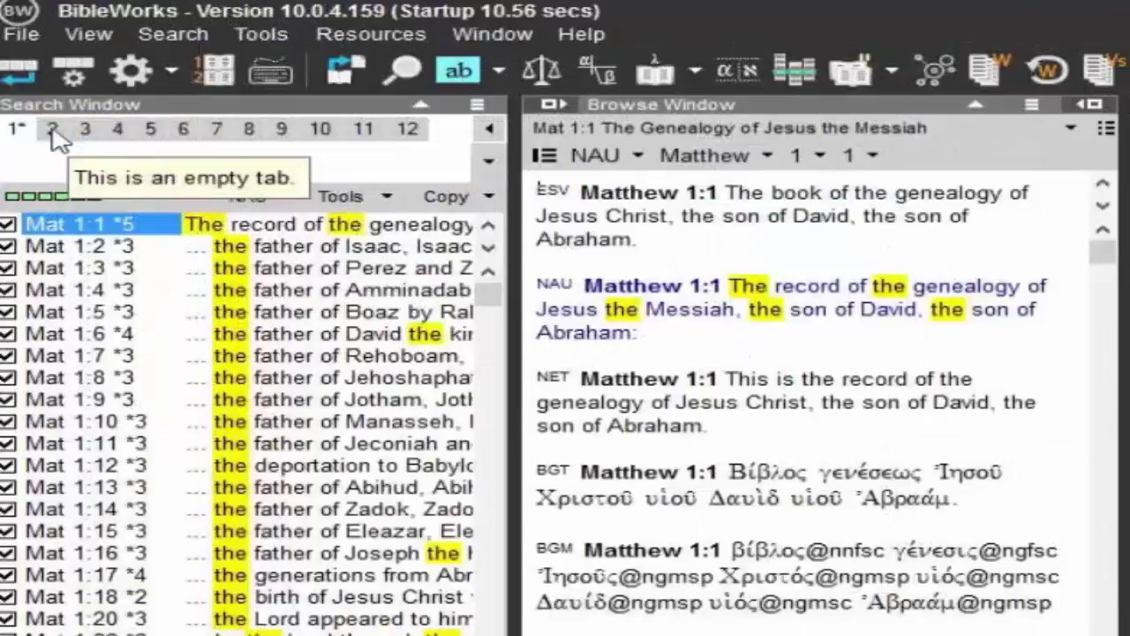
{"action": "left_click", "coordinate": [53, 129]}
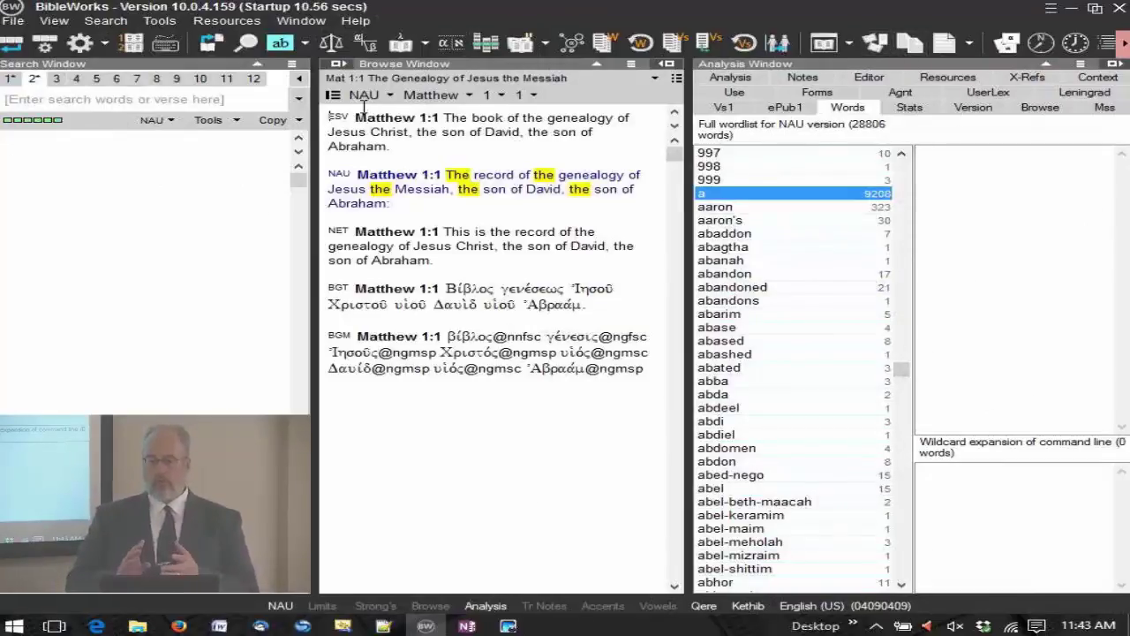
{"action": "left_click", "coordinate": [223, 103]}
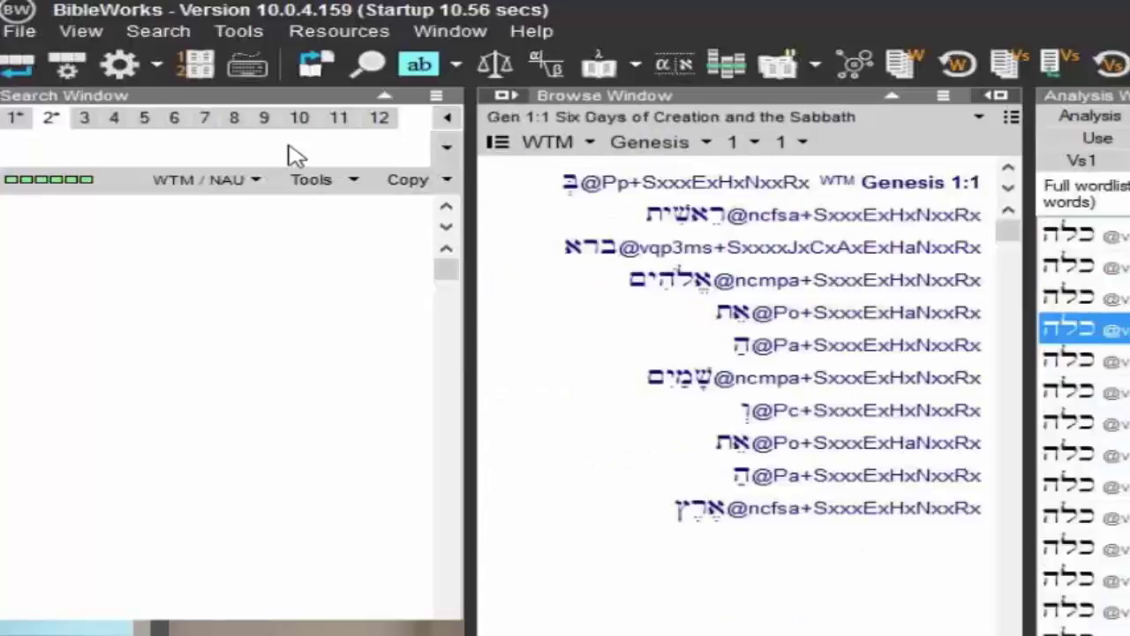
{"action": "type", "text": "d wtt"}
{"action": "key", "text": "Return"}
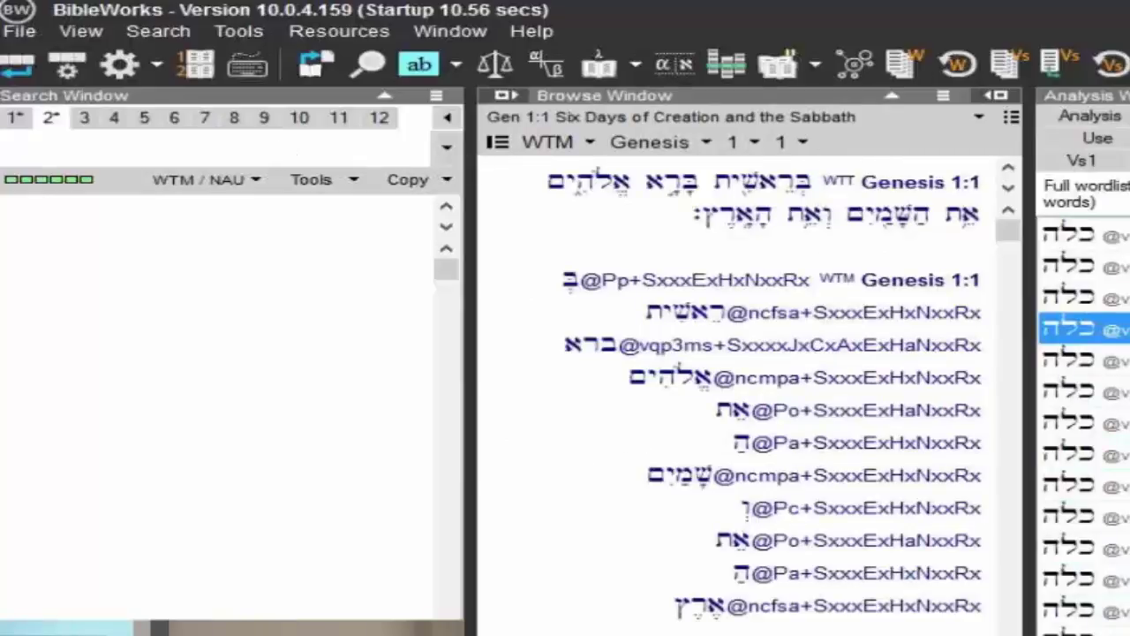
- Show version details in the analysis pane and compare search tabs 1 and 2
{"action": "left_click", "coordinate": [1107, 122]}
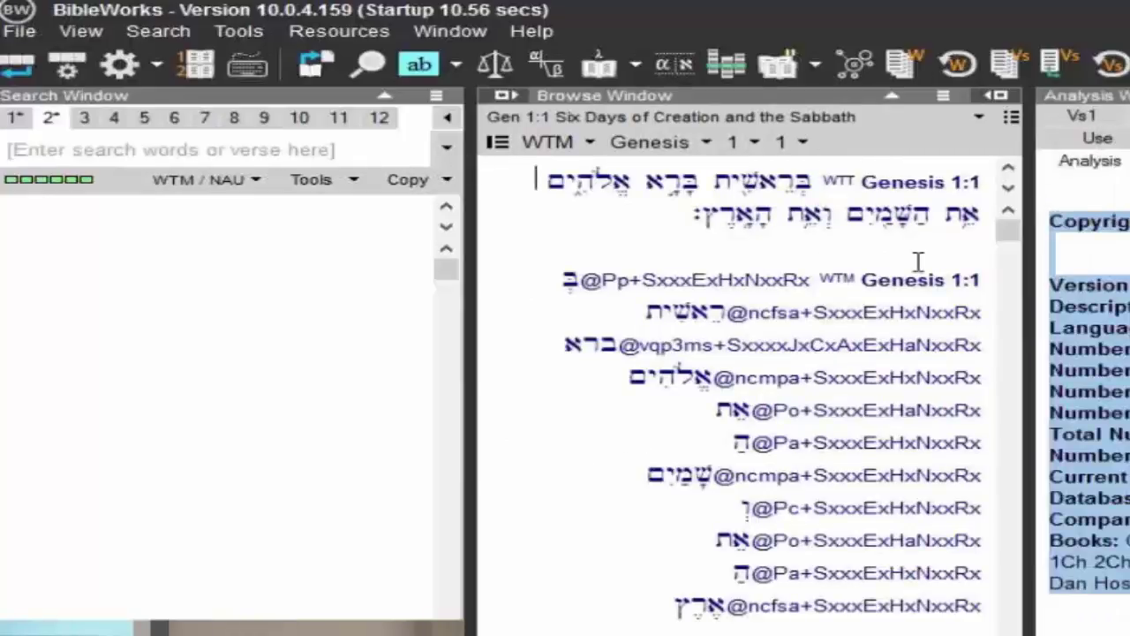
{"action": "mouse_move", "coordinate": [763, 181]}
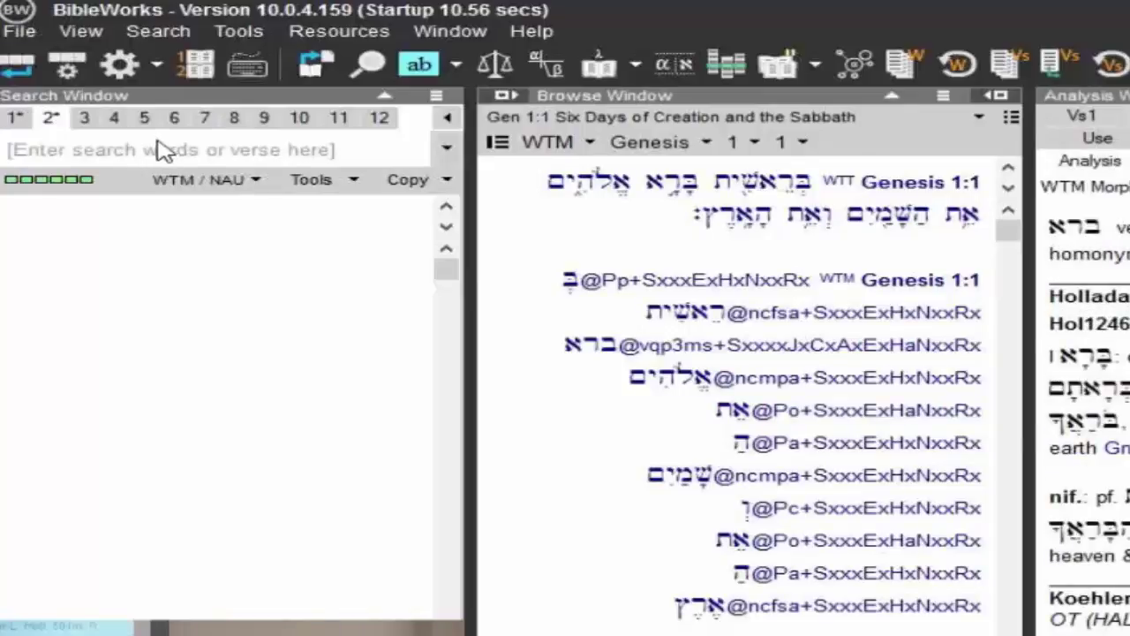
{"action": "left_click", "coordinate": [17, 120]}
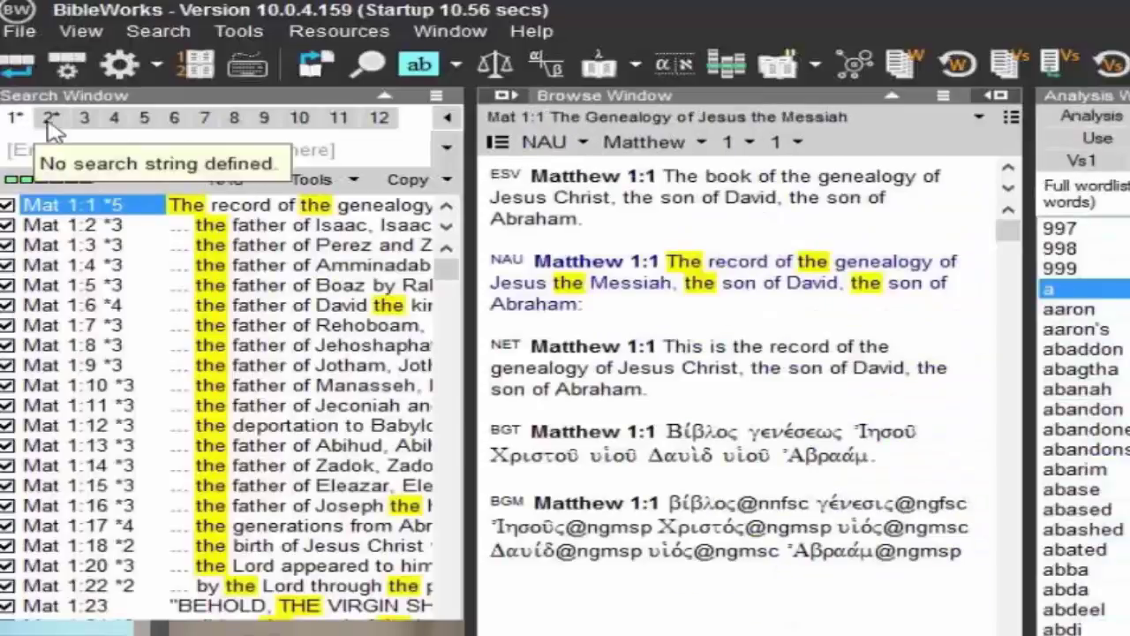
{"action": "left_click", "coordinate": [51, 121]}
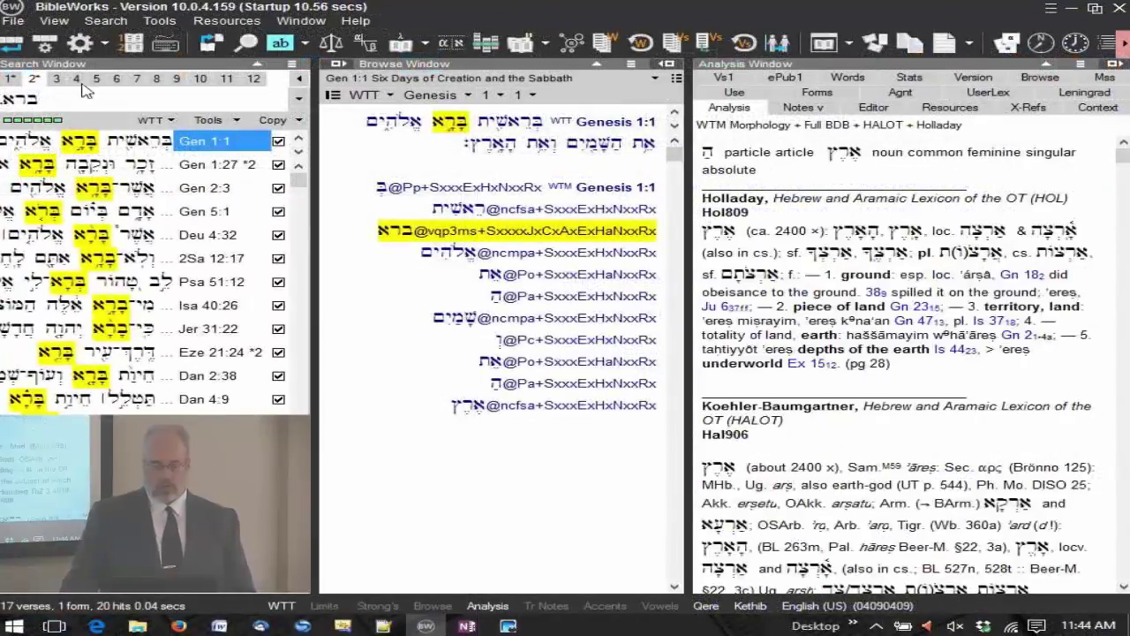
- Return to tab 1's NAU results and bring up the context menu for search tab 7
{"action": "left_click", "coordinate": [13, 80]}
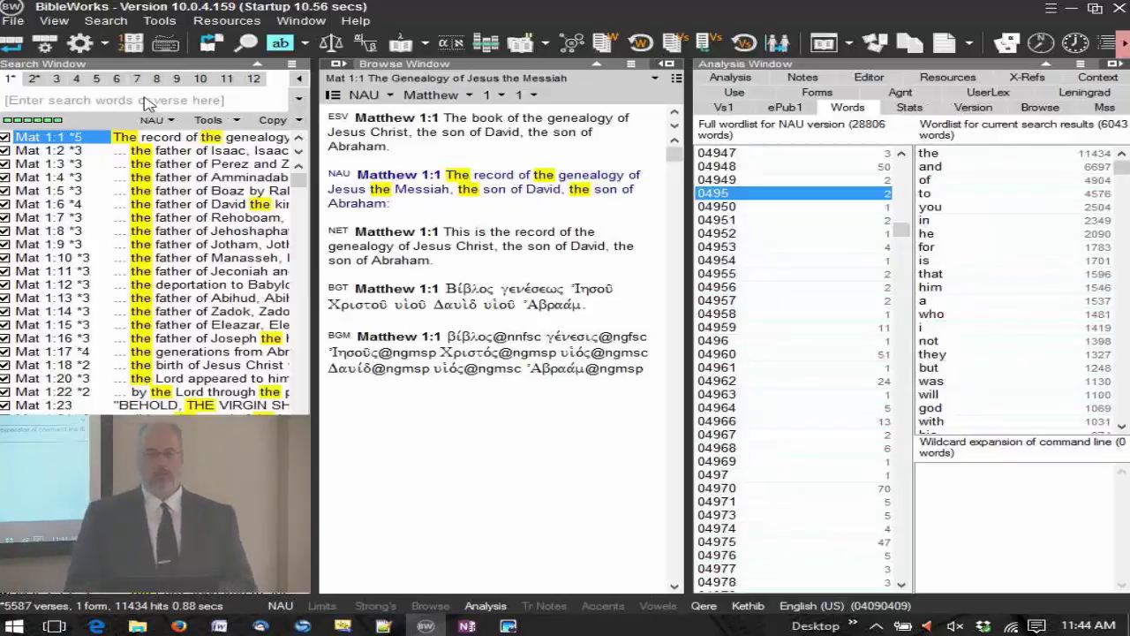
{"action": "right_click", "coordinate": [143, 78]}
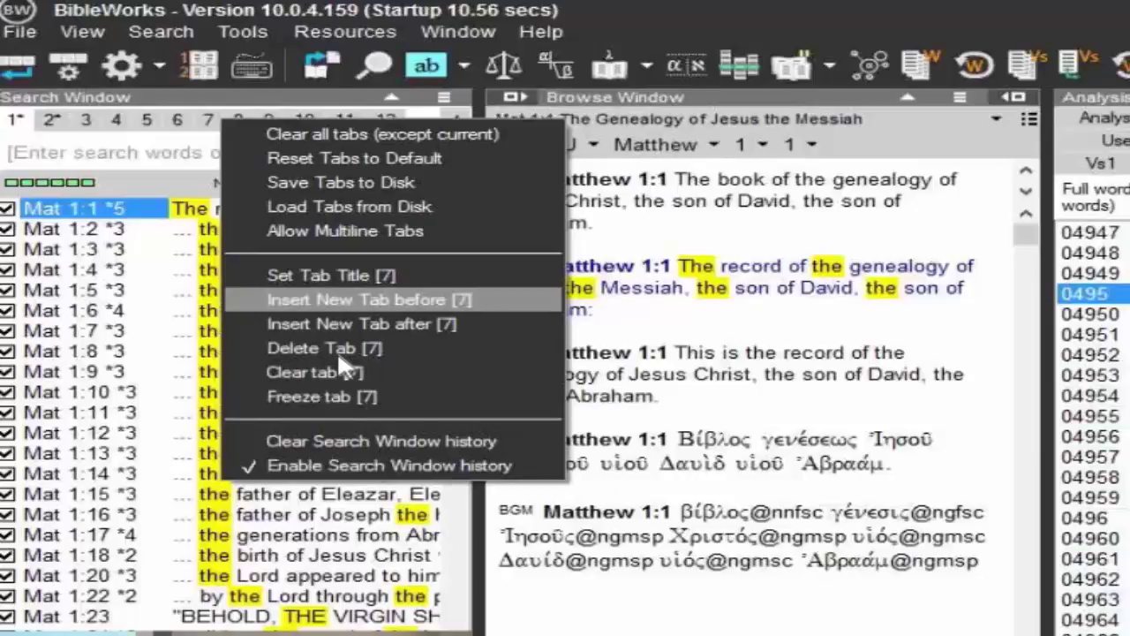
- Retitle search tab 7 from '7' to 'Hope' in the Change Title dialog
{"action": "left_click", "coordinate": [318, 277]}
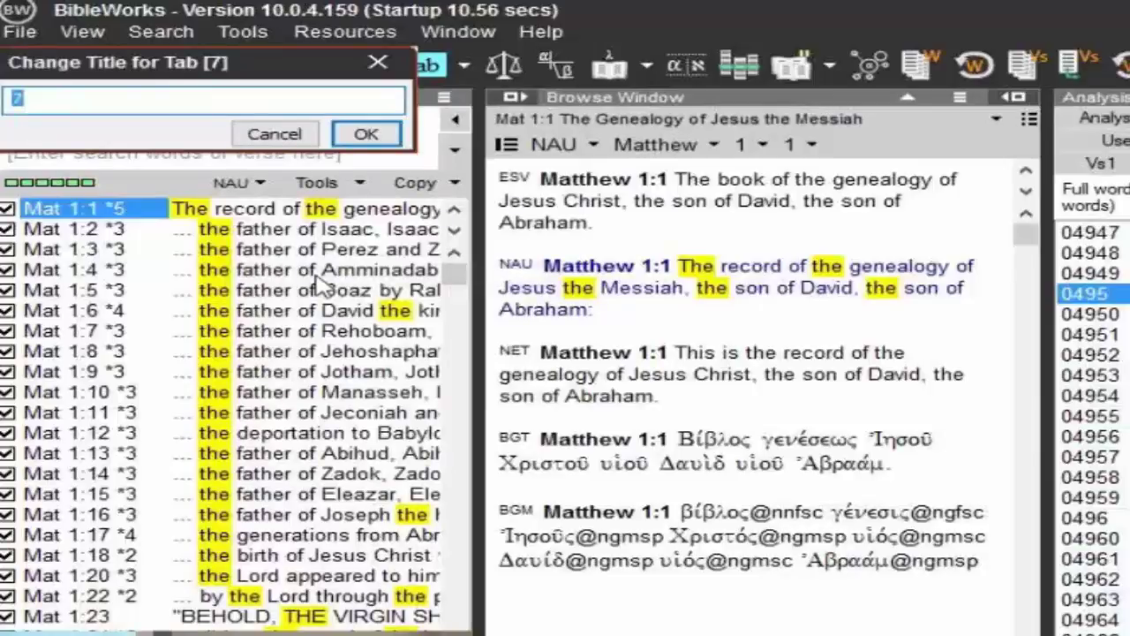
{"action": "type", "text": "HOPE"}
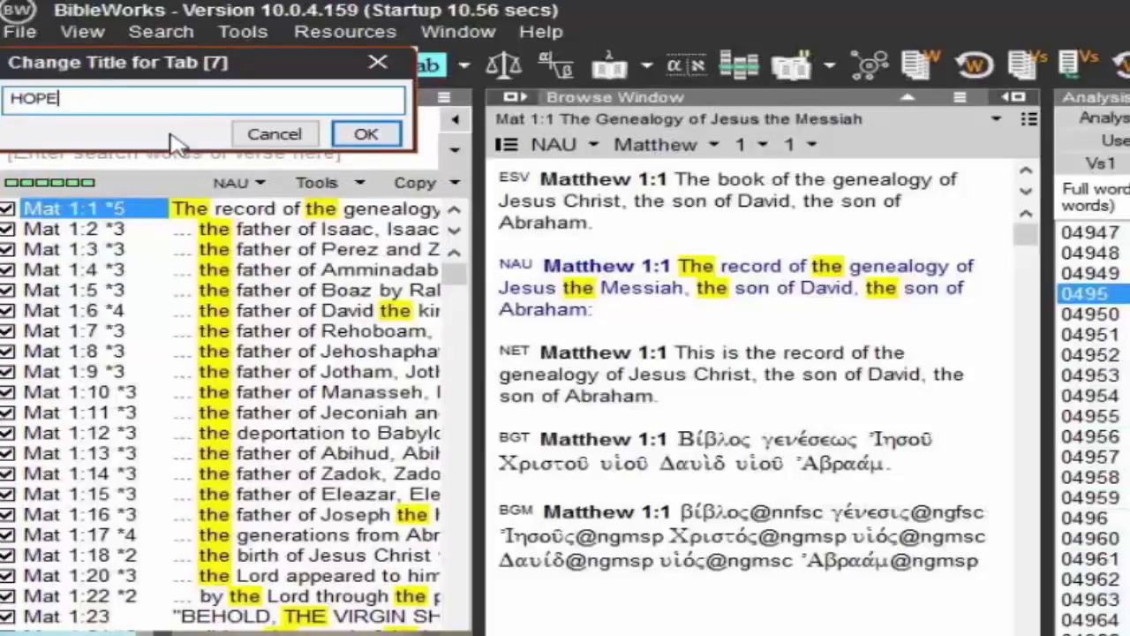
{"action": "key", "text": "BackSpace"}
{"action": "key", "text": "BackSpace"}
{"action": "key", "text": "BackSpace"}
{"action": "type", "text": "ope"}
{"action": "left_click", "coordinate": [365, 135]}
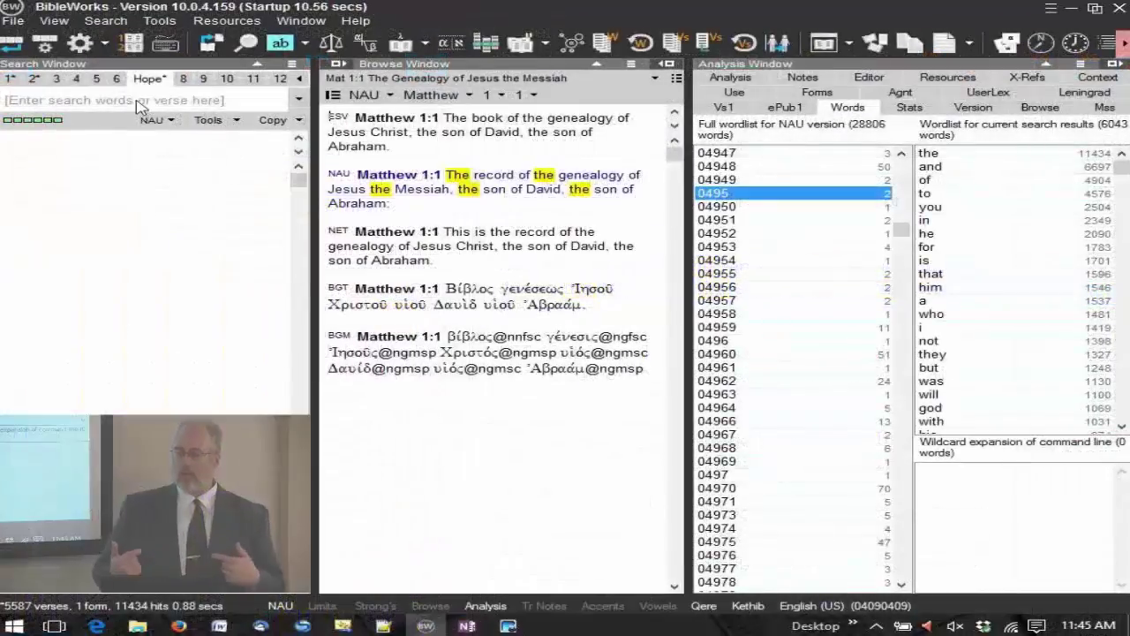
- Search NAU for hope (132 verses, 140 hits) and show the notes in the analysis pane
{"action": "left_click", "coordinate": [138, 104]}
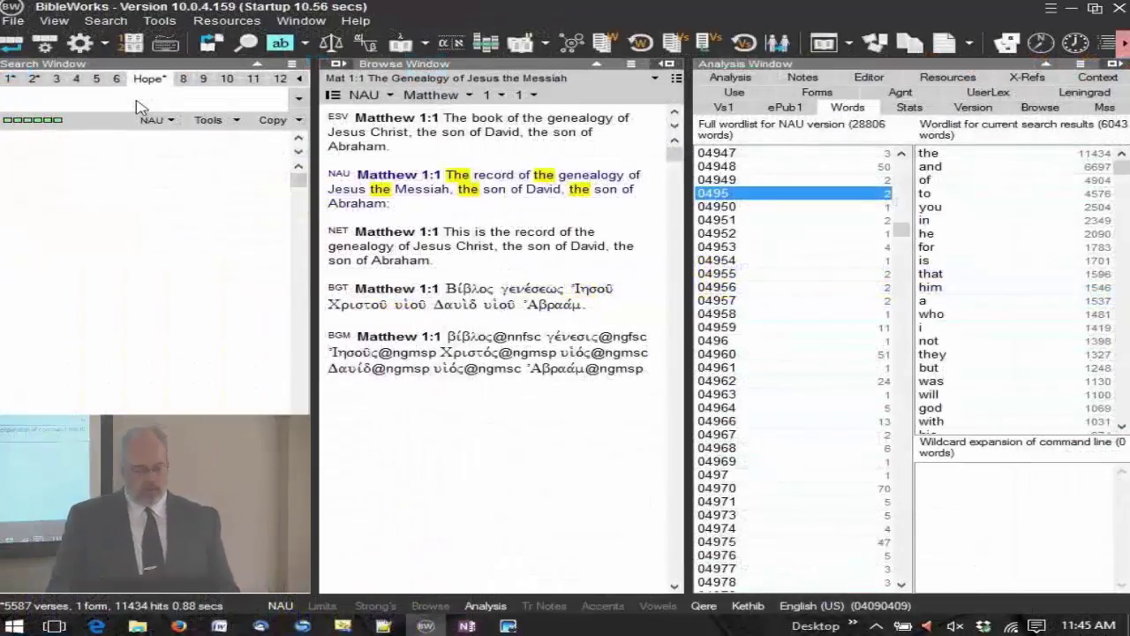
{"action": "type", "text": ".hop"}
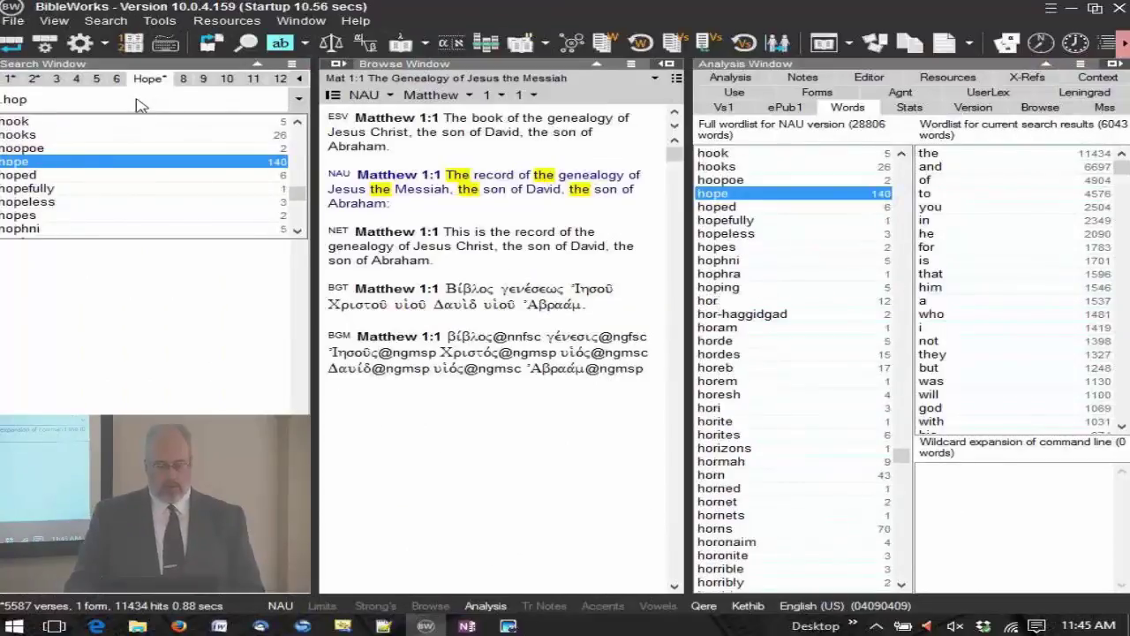
{"action": "key", "text": "Return"}
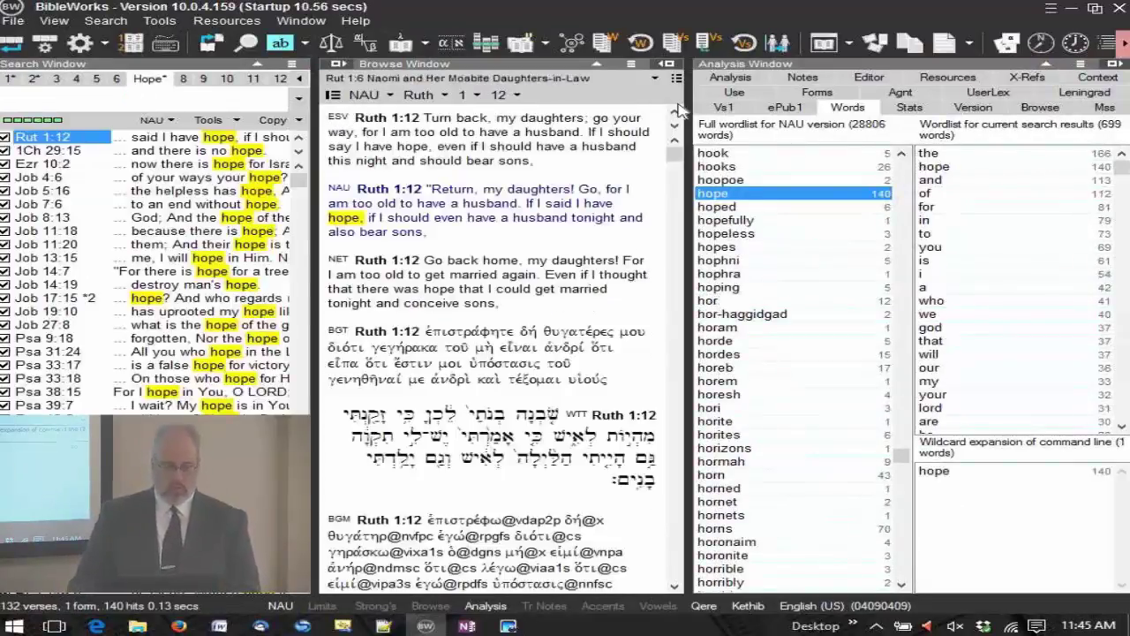
{"action": "left_click", "coordinate": [732, 78]}
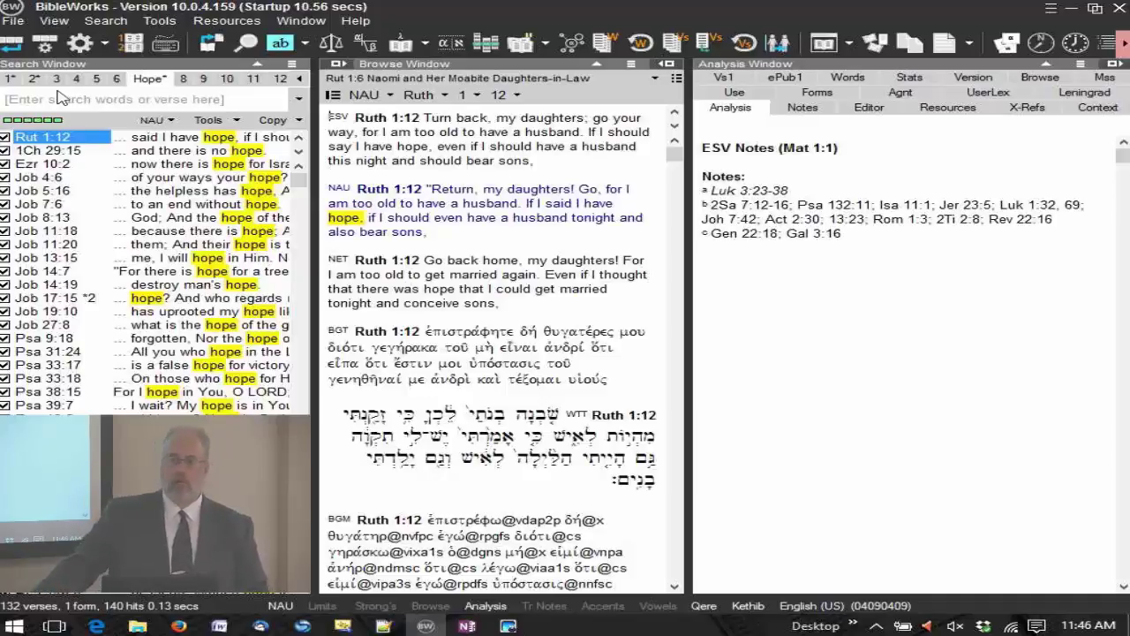
{"action": "mouse_move", "coordinate": [282, 81]}
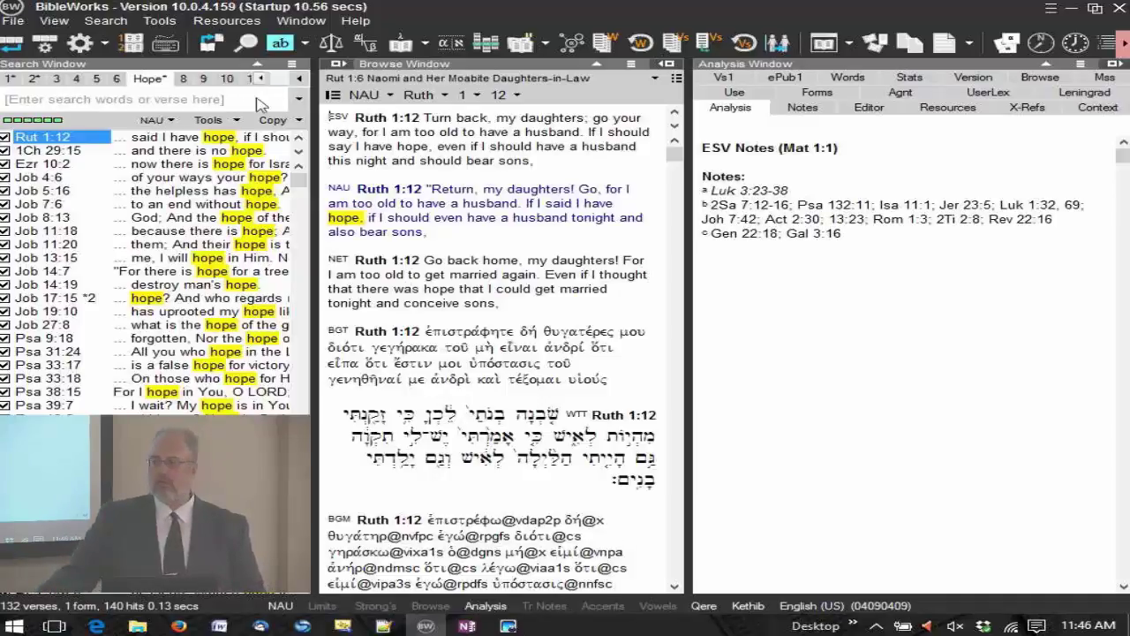
{"action": "left_click", "coordinate": [247, 99]}
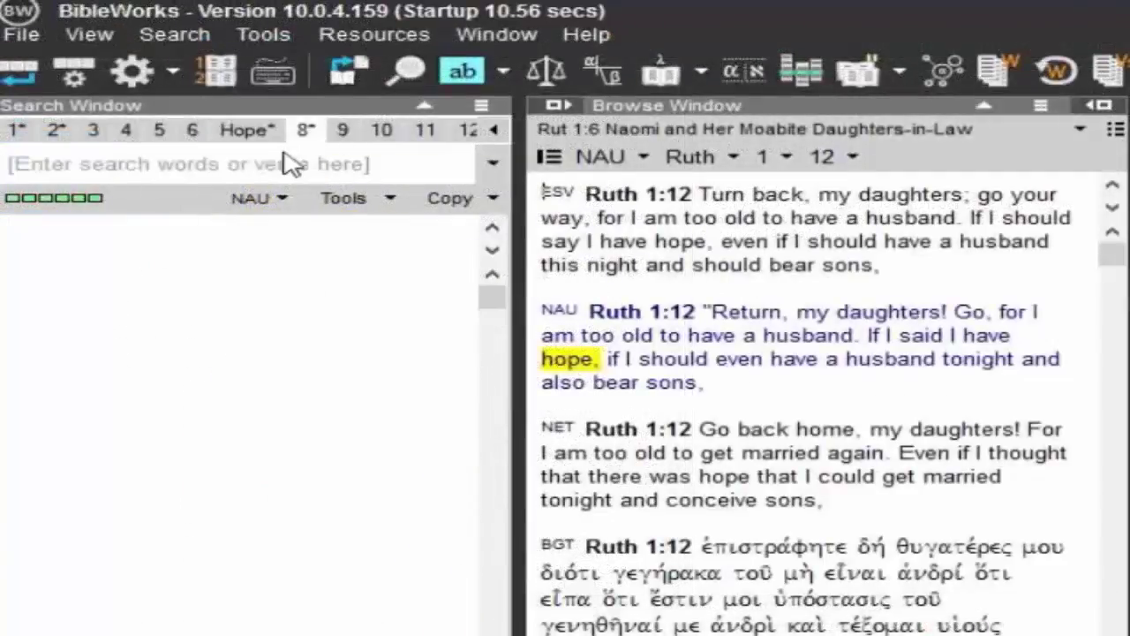
- Open tab 2 with the WTT ברא results and retitle it 'Heb'
{"action": "left_click", "coordinate": [295, 170]}
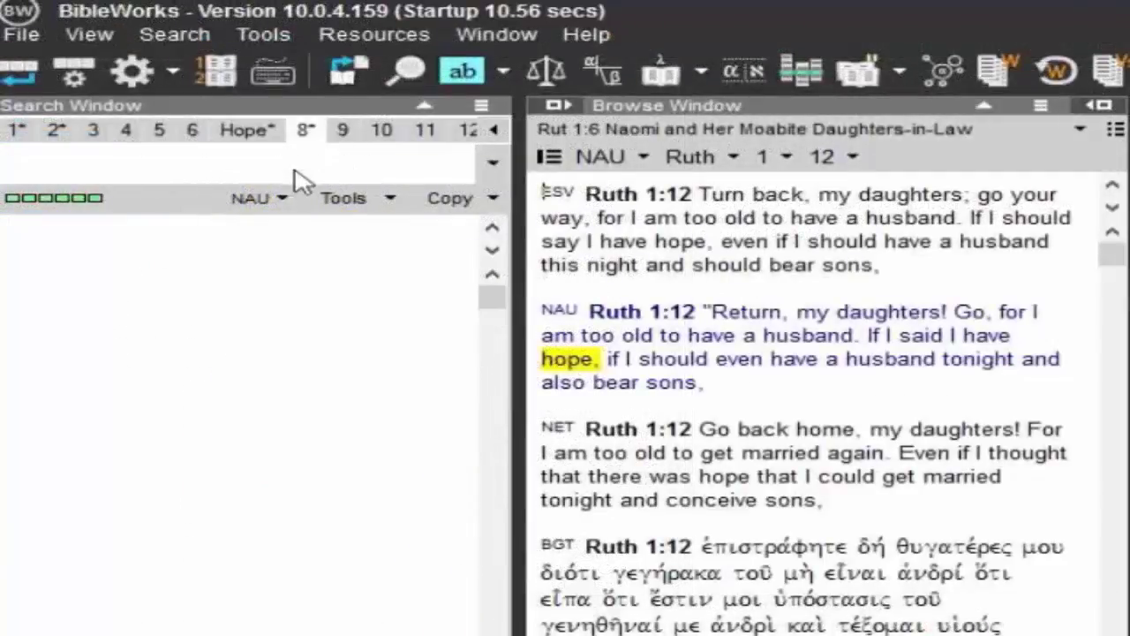
{"action": "left_click", "coordinate": [58, 130]}
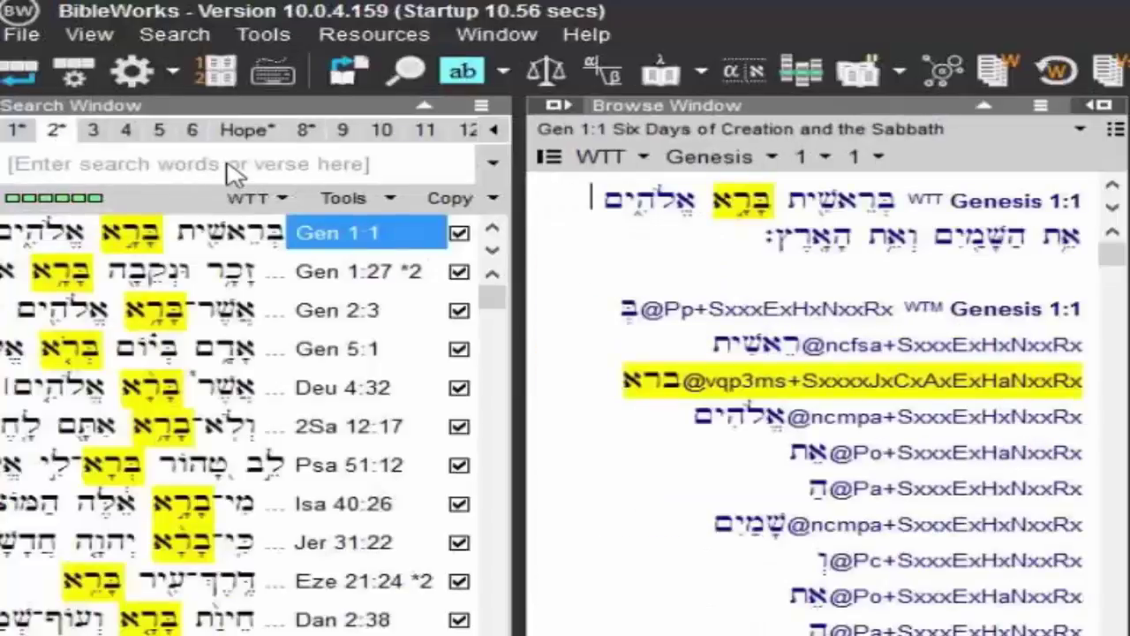
{"action": "right_click", "coordinate": [55, 131]}
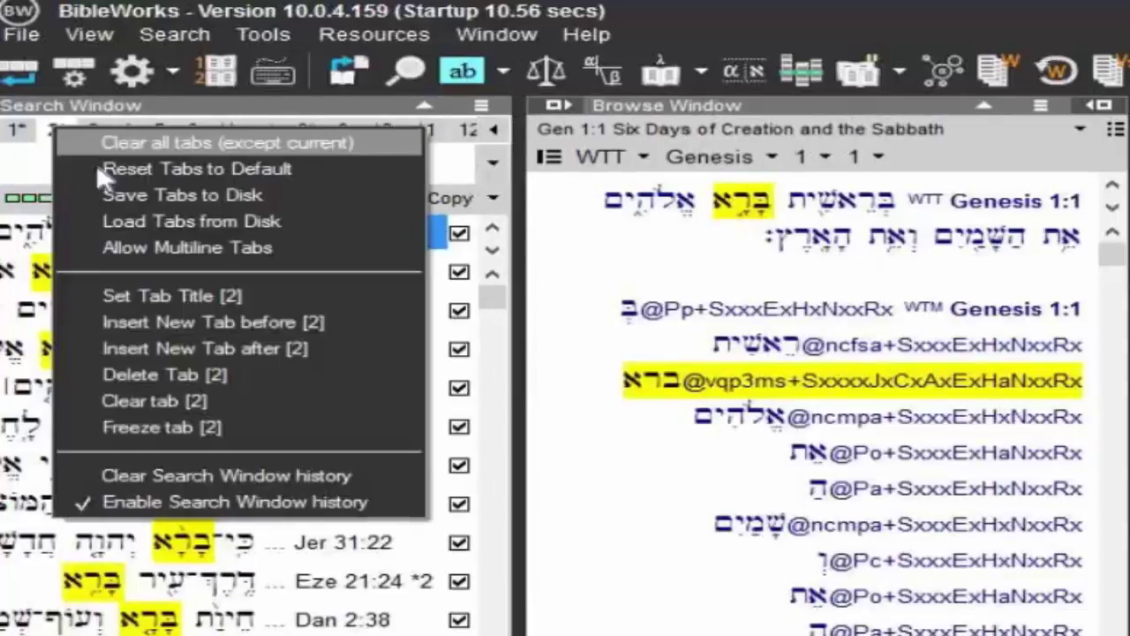
{"action": "left_click", "coordinate": [240, 297]}
{"action": "type", "text": "He"}
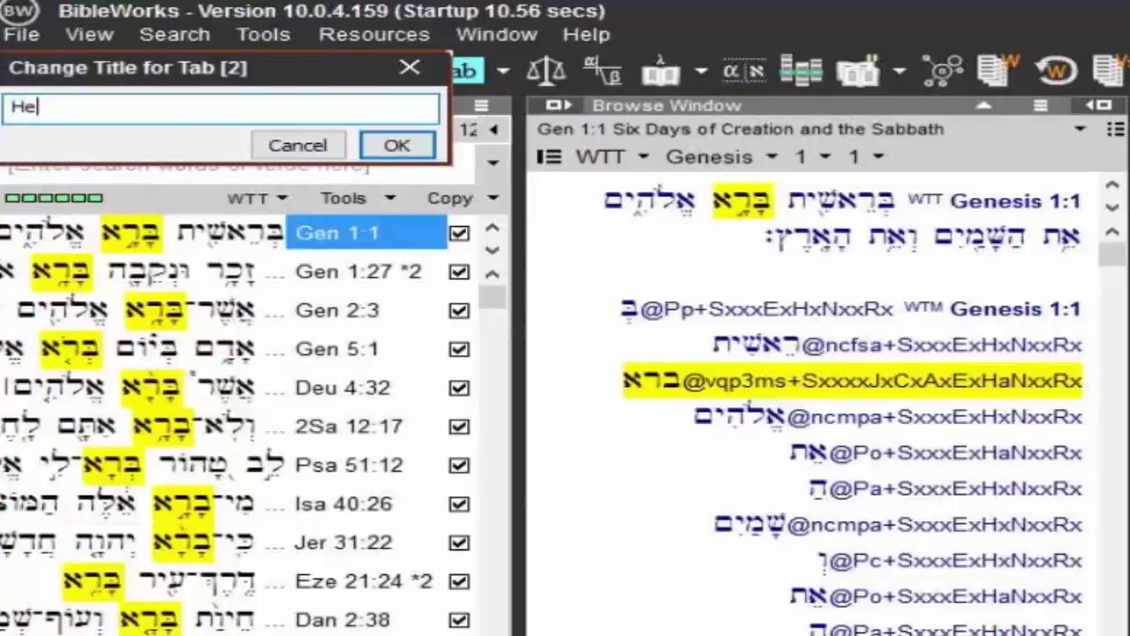
{"action": "type", "text": "b"}
{"action": "left_click", "coordinate": [395, 145]}
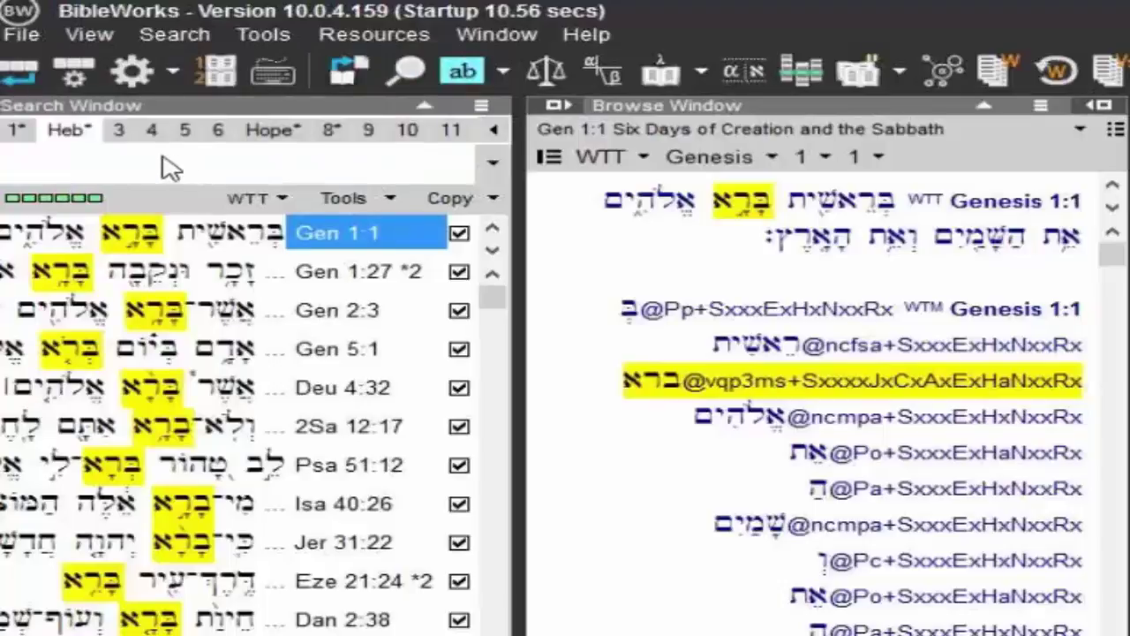
- Retitle the third search tab 'Grk'
{"action": "left_click", "coordinate": [19, 130]}
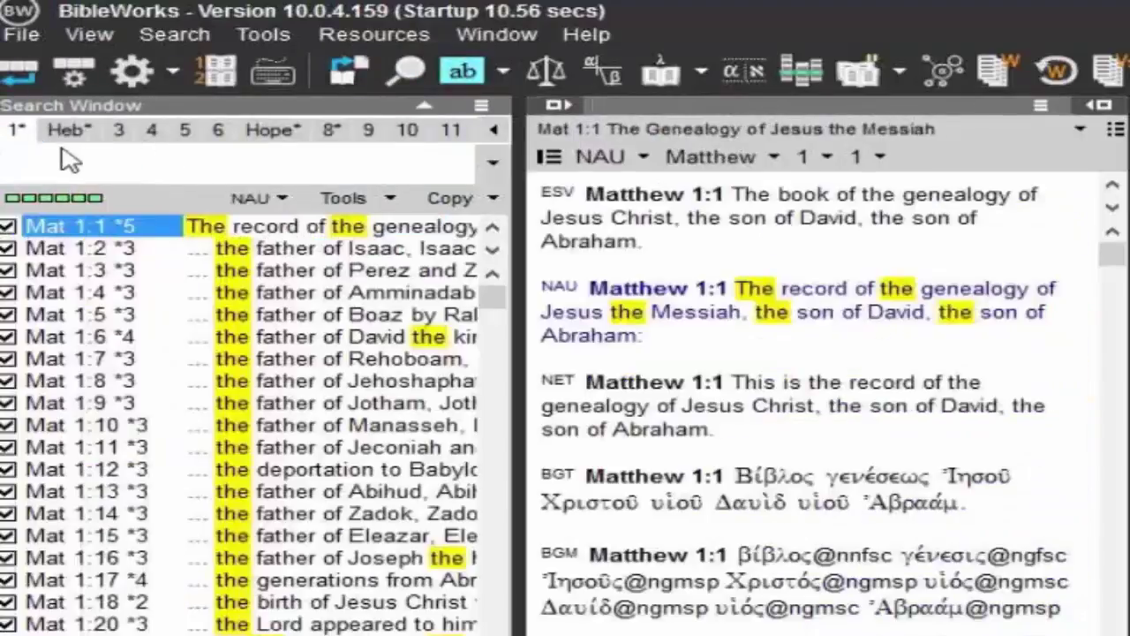
{"action": "left_click", "coordinate": [119, 130]}
{"action": "right_click", "coordinate": [119, 132]}
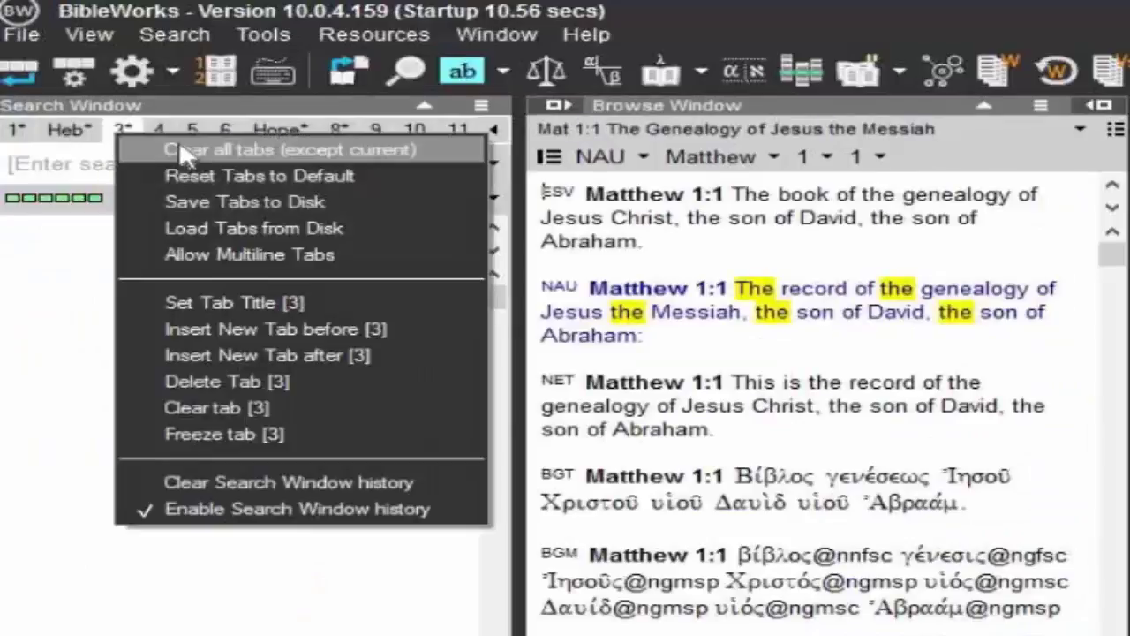
{"action": "left_click", "coordinate": [265, 302]}
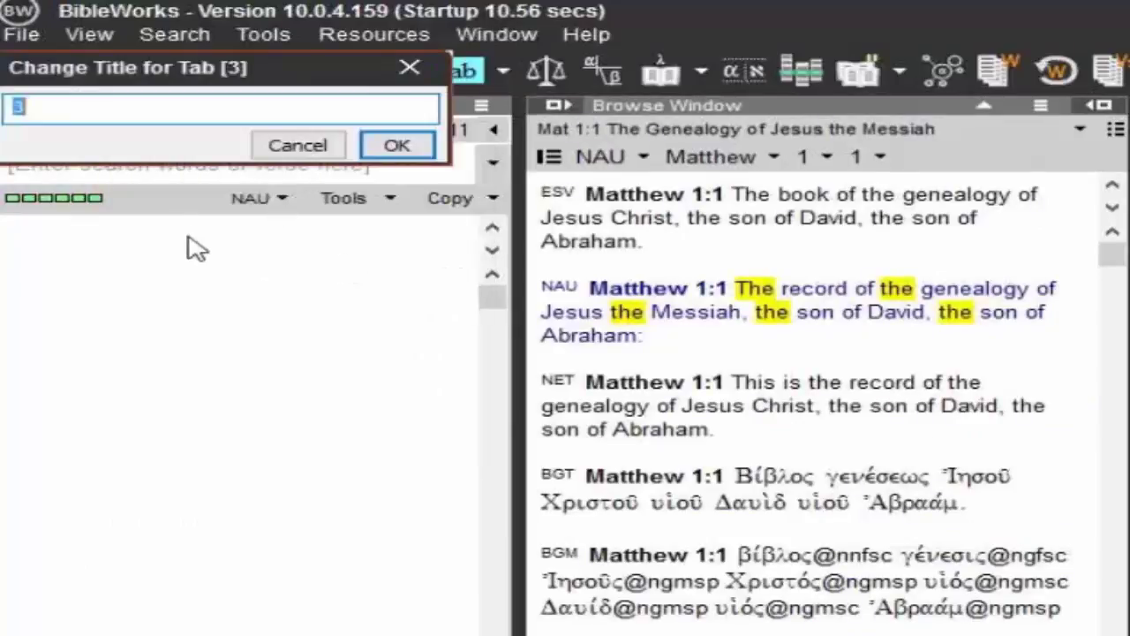
{"action": "type", "text": "Grk"}
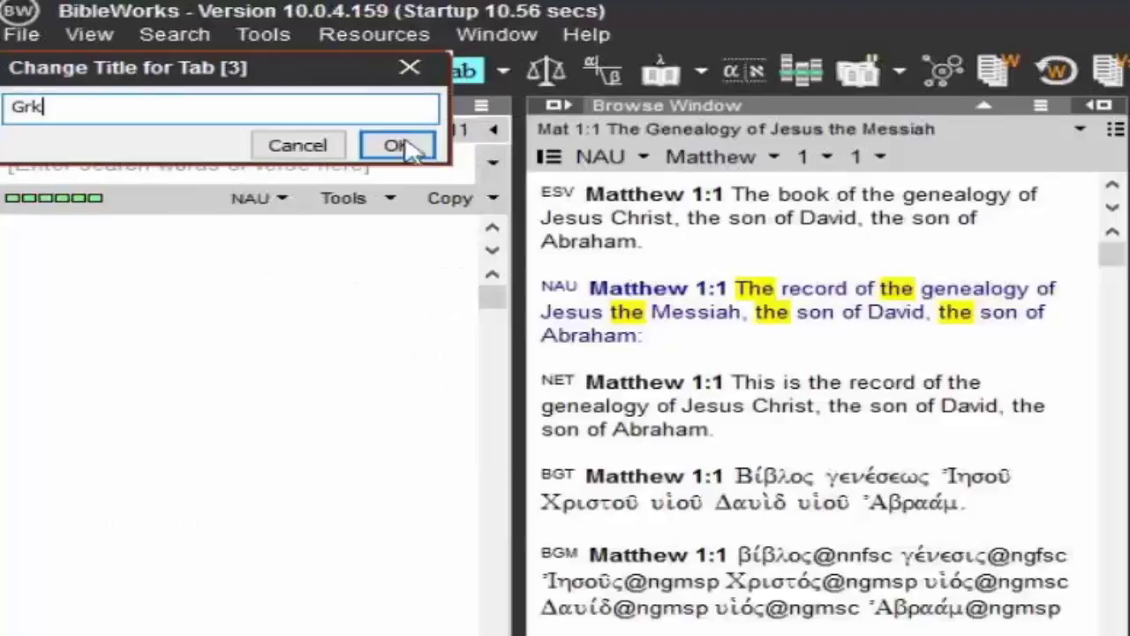
{"action": "left_click", "coordinate": [413, 149]}
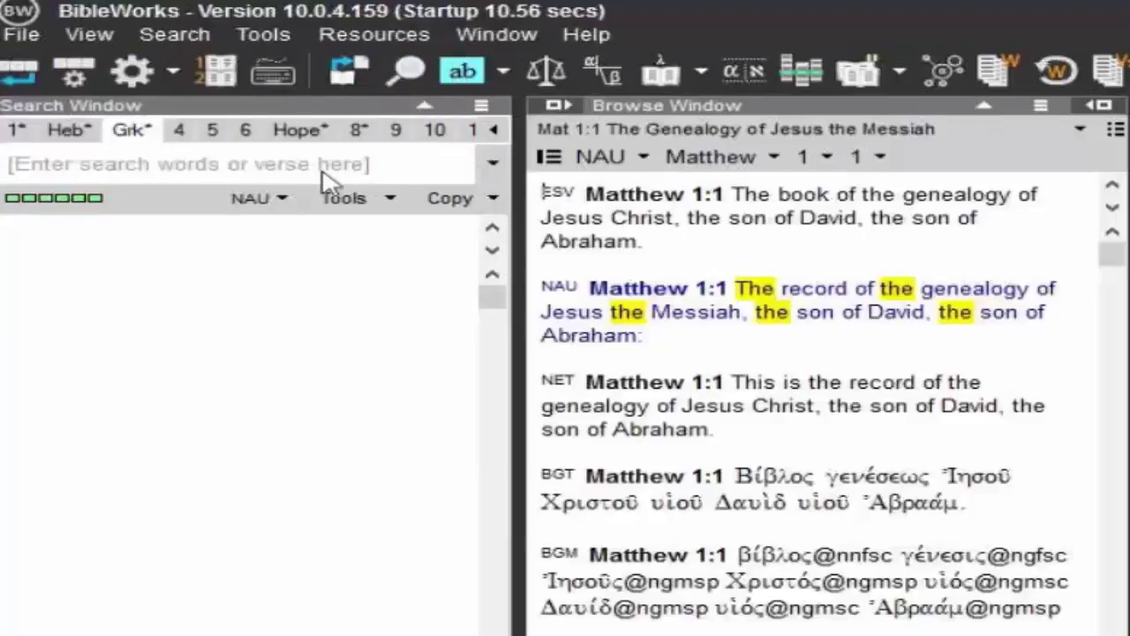
- Retitle the fourth search tab 'APE'
{"action": "right_click", "coordinate": [181, 132]}
{"action": "left_click", "coordinate": [351, 302]}
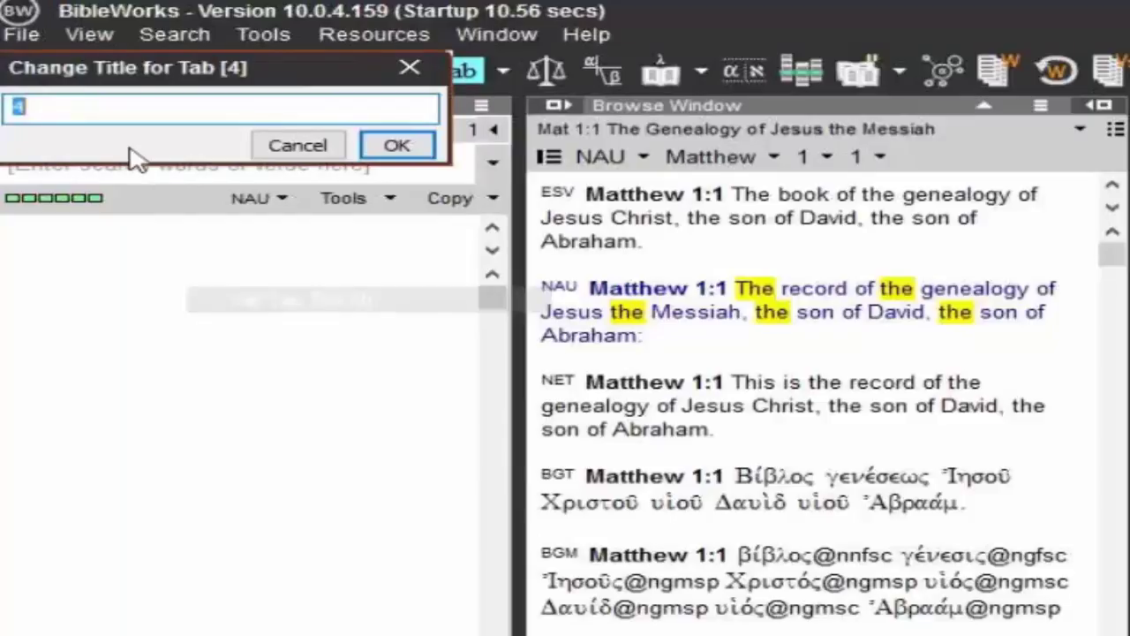
{"action": "type", "text": "APE"}
{"action": "left_click", "coordinate": [396, 147]}
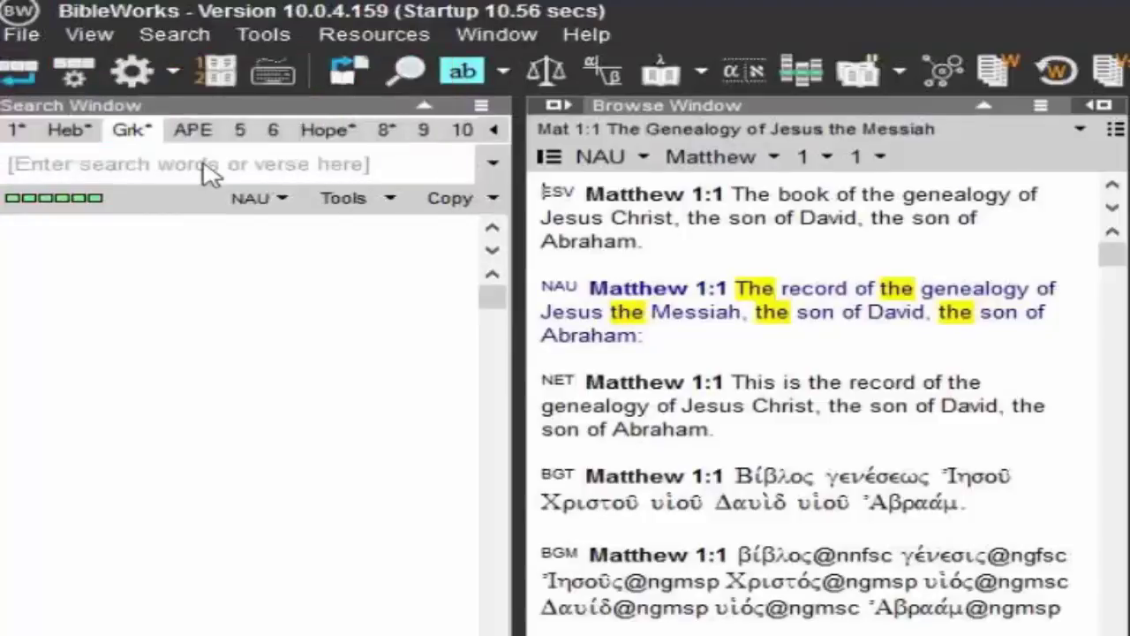
- In the APE tab, switch to the APE version and display 1 Clement 1:1 with 'd c'
{"action": "left_click", "coordinate": [192, 130]}
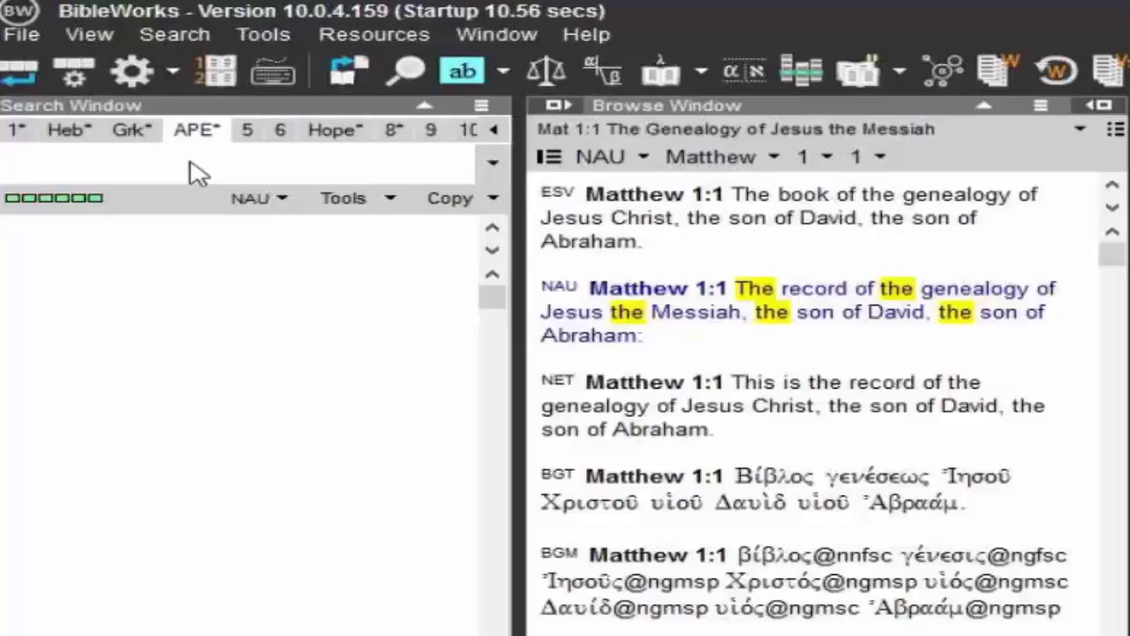
{"action": "type", "text": "ape"}
{"action": "key", "text": "Return"}
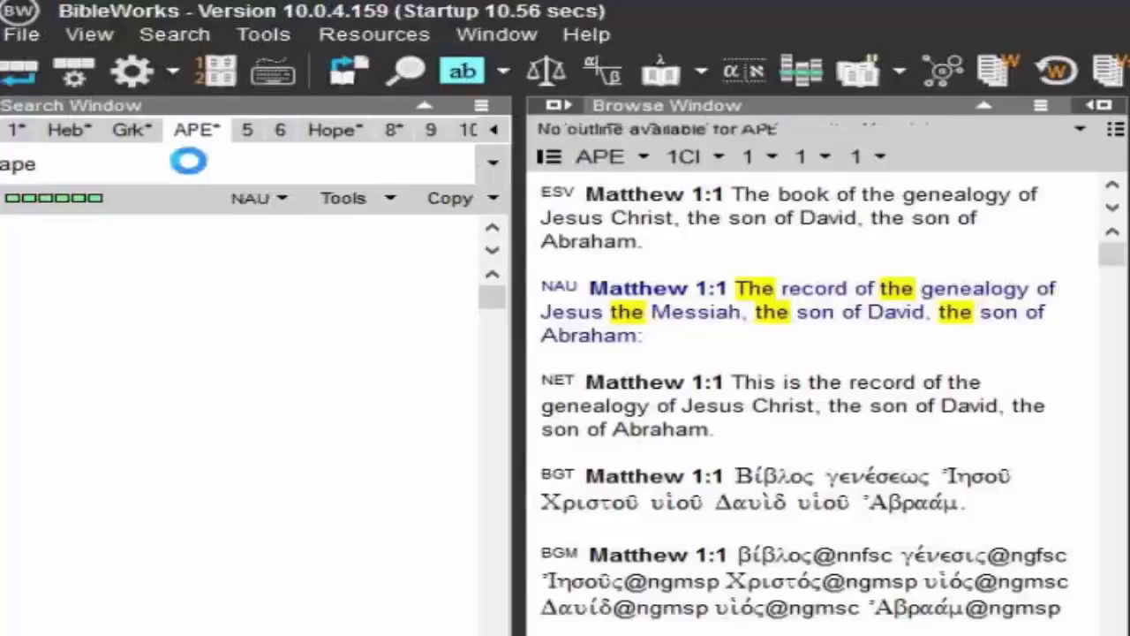
{"action": "type", "text": "d c"}
{"action": "key", "text": "Return"}
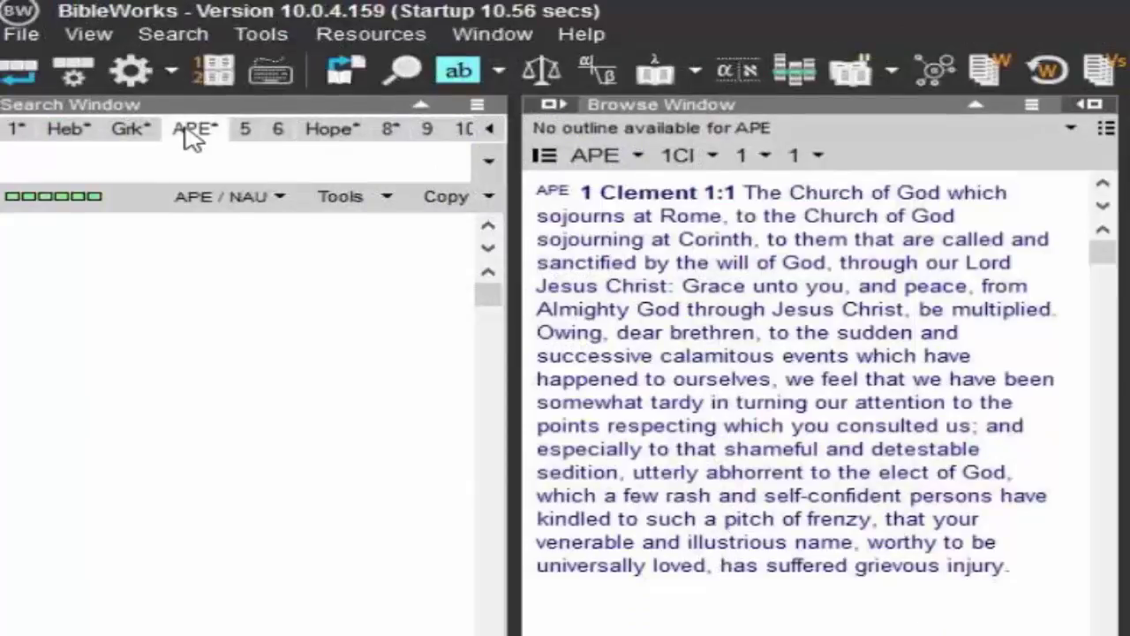
- Bring up the context menu of the APE search tab
{"action": "right_click", "coordinate": [187, 129]}
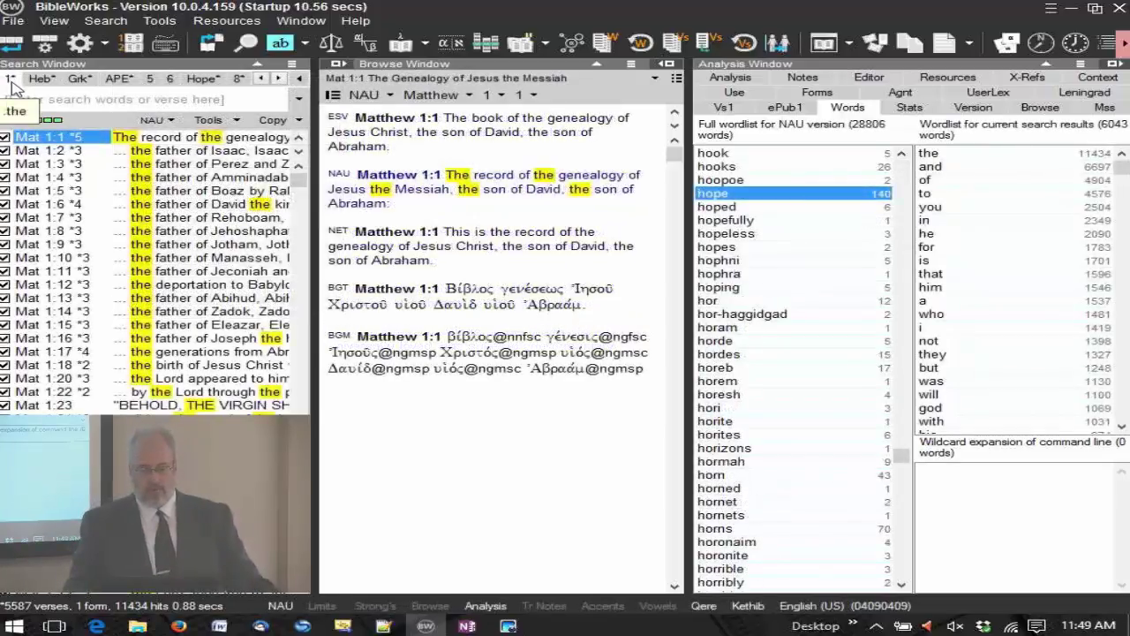
- Reset all search tabs to their default numbered titles and confirm
{"action": "right_click", "coordinate": [11, 83]}
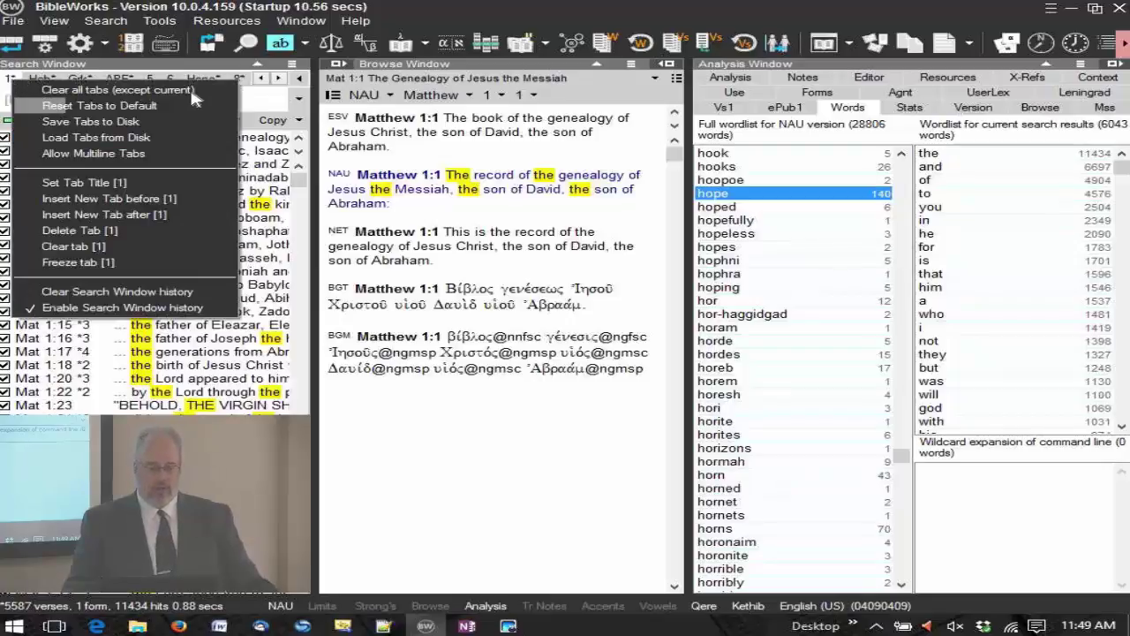
{"action": "left_click", "coordinate": [193, 100]}
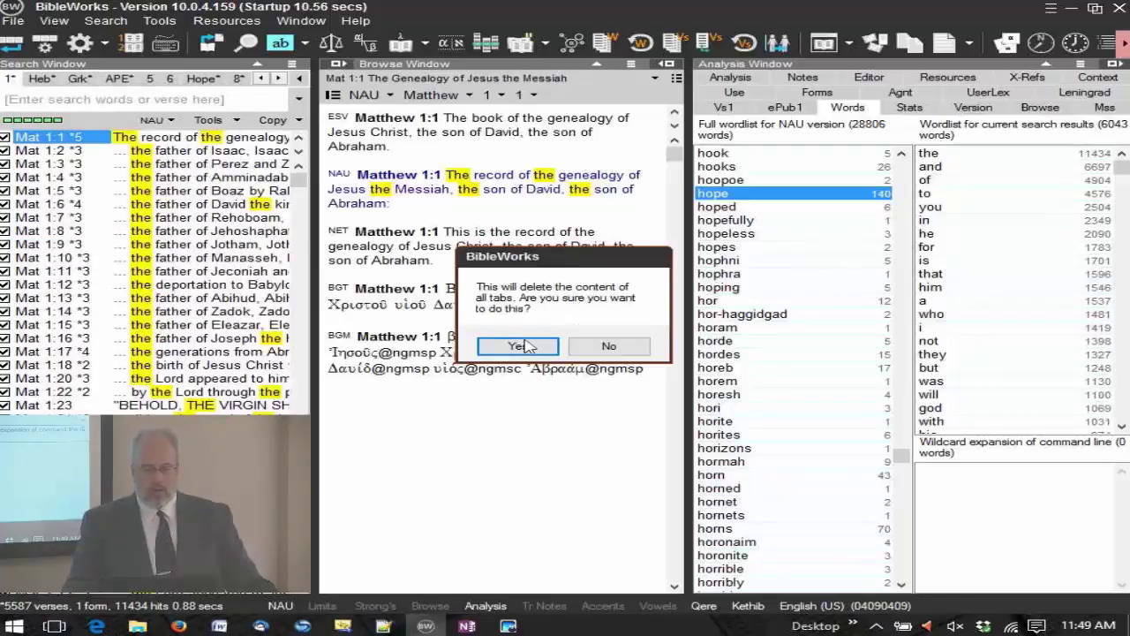
{"action": "left_click", "coordinate": [526, 347]}
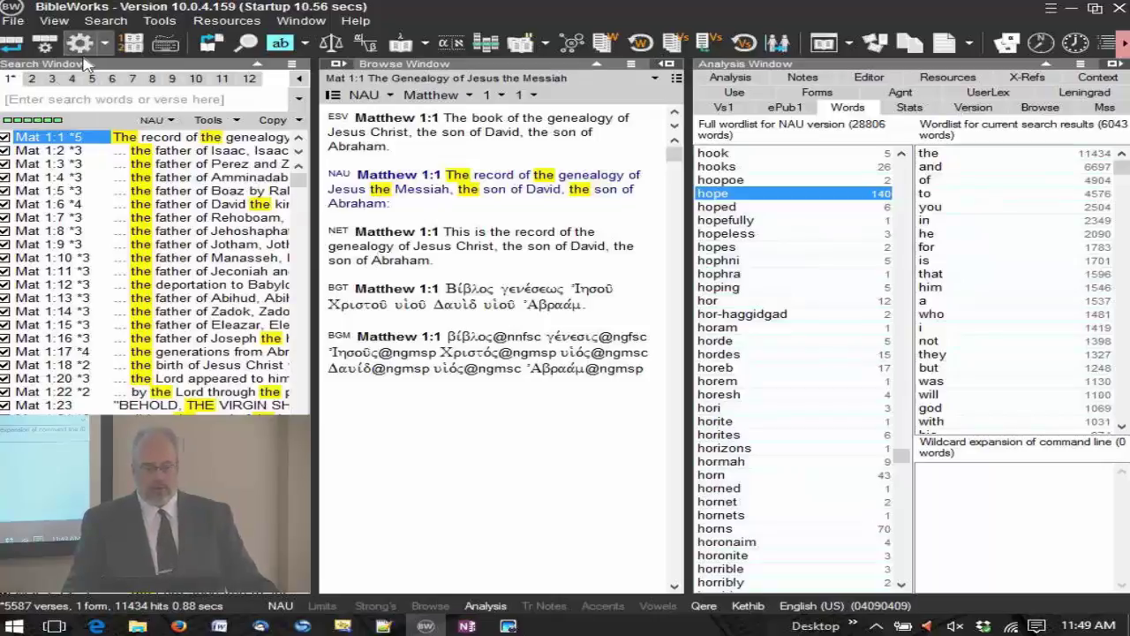
- Check tab 2 is empty, then choose Clear all tabs except the current one from tab 1
{"action": "left_click", "coordinate": [32, 78]}
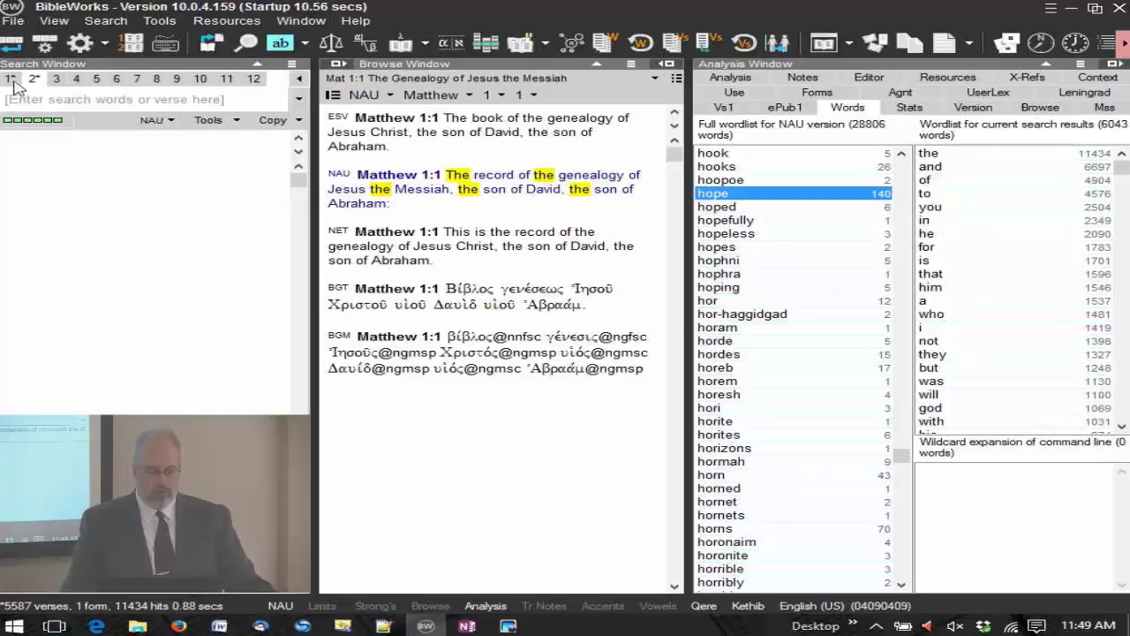
{"action": "left_click", "coordinate": [13, 80]}
{"action": "right_click", "coordinate": [13, 80]}
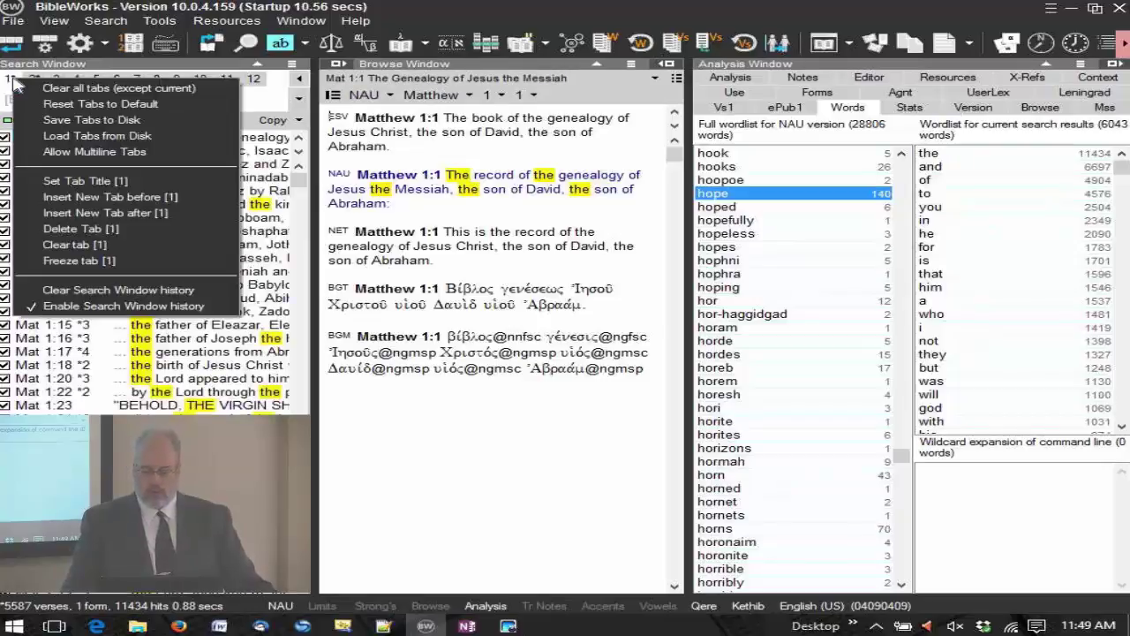
{"action": "left_click", "coordinate": [104, 88]}
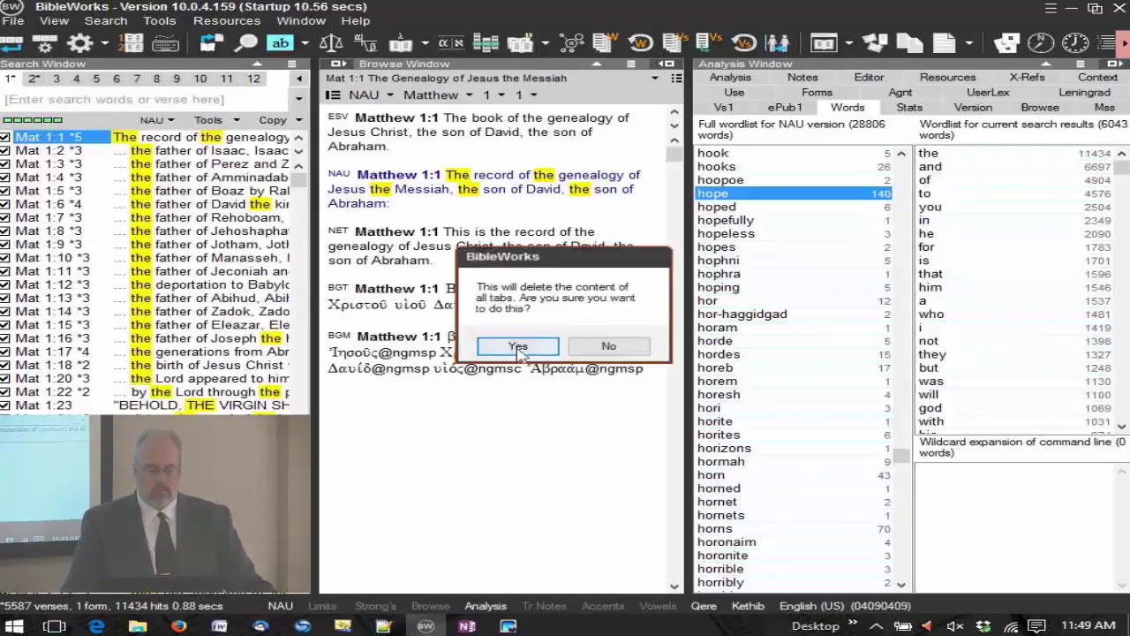